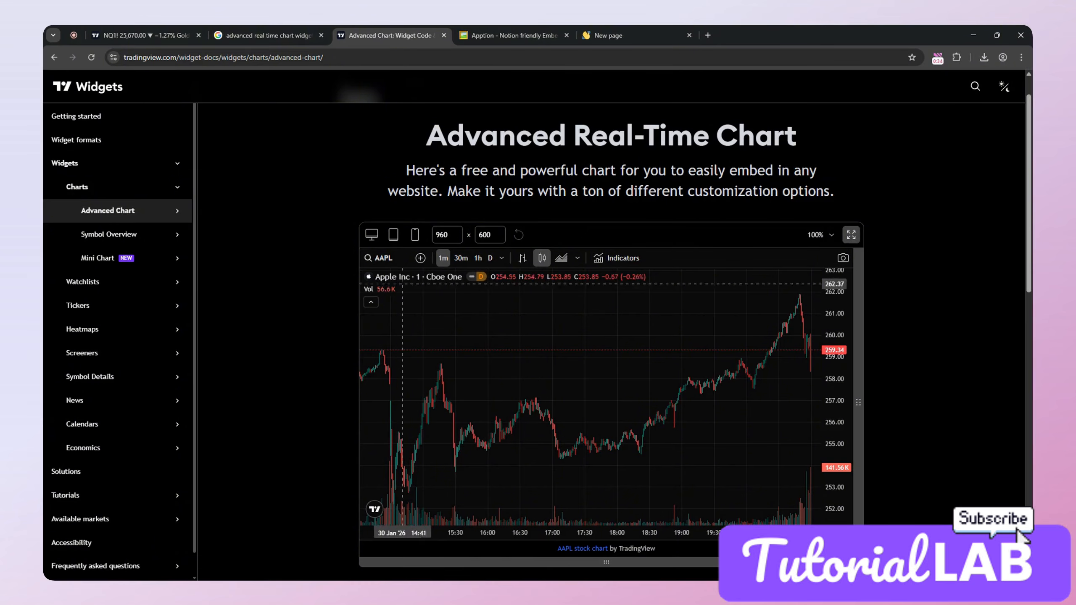
Step: Examine the Advanced Real-Time Chart widget page, including its search listing, chart preview, embed code and settings
click(262, 28)
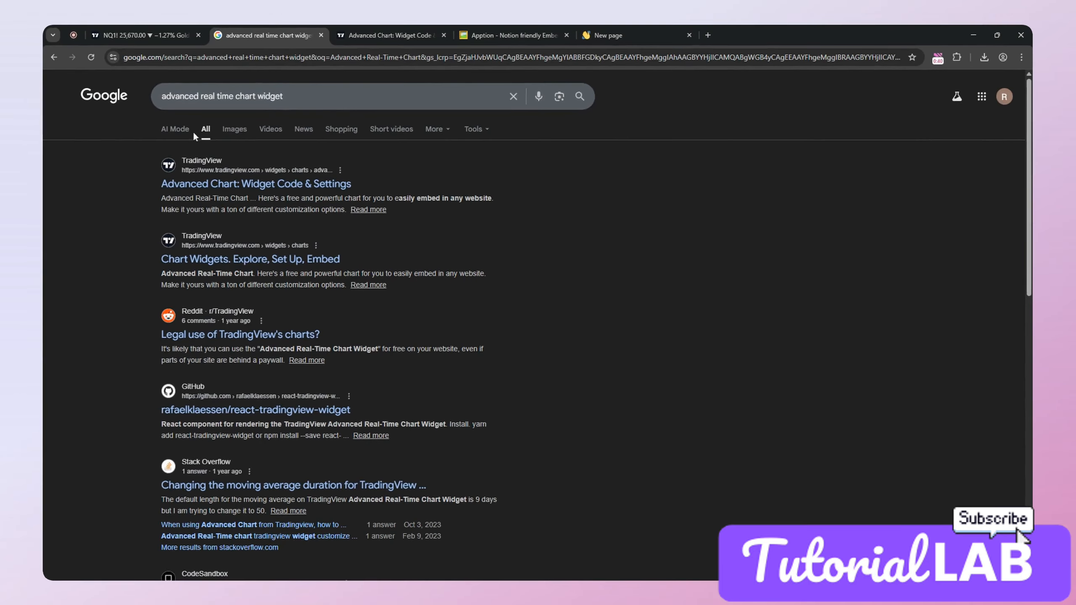
click(349, 28)
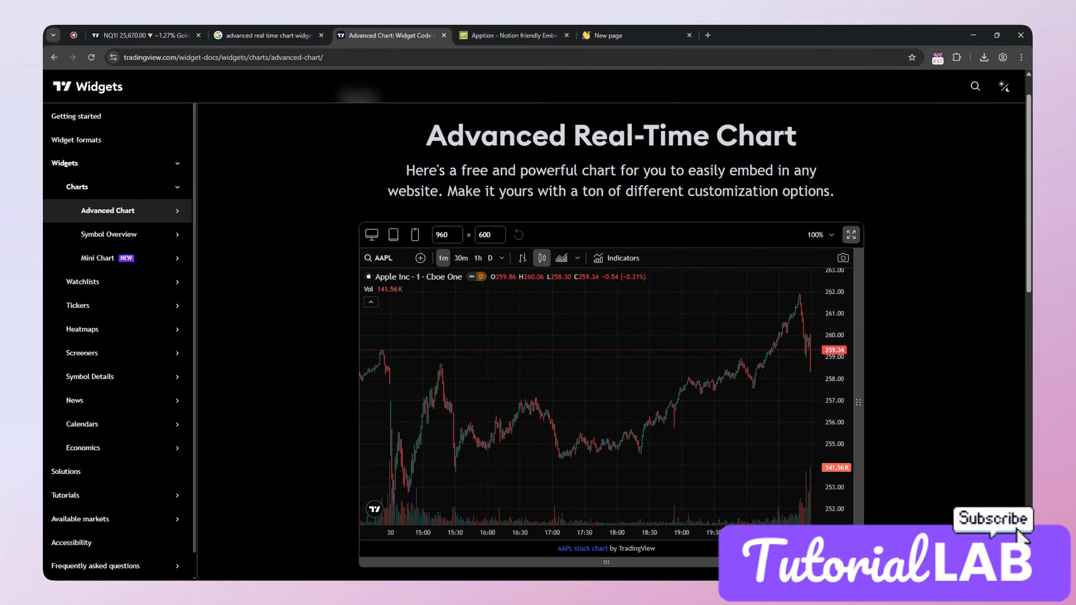
scroll(341, 156, down, 3)
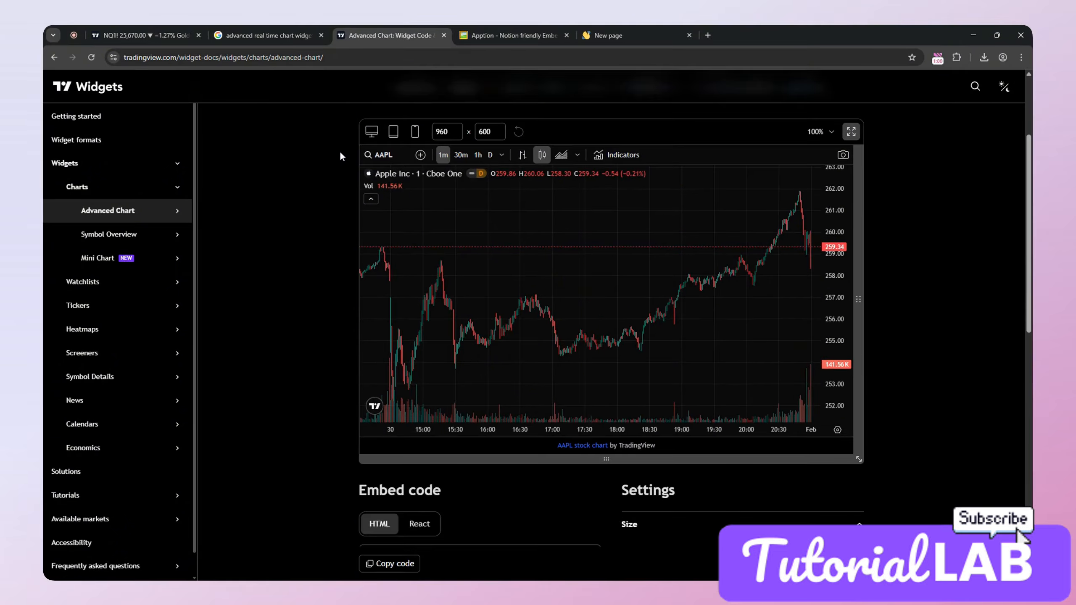
scroll(341, 156, down, 1)
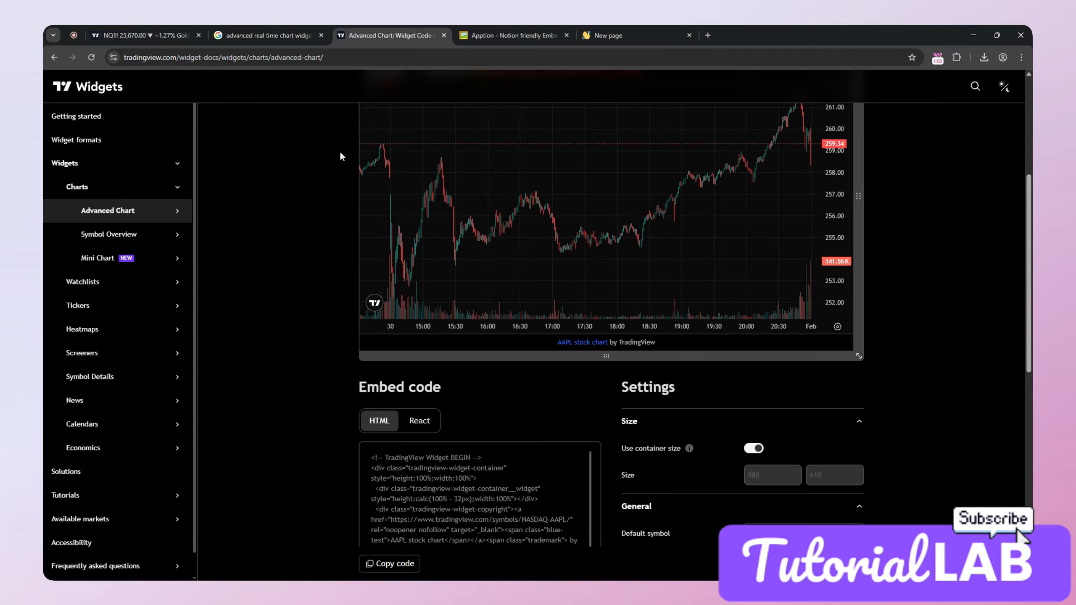
scroll(340, 156, down, 2)
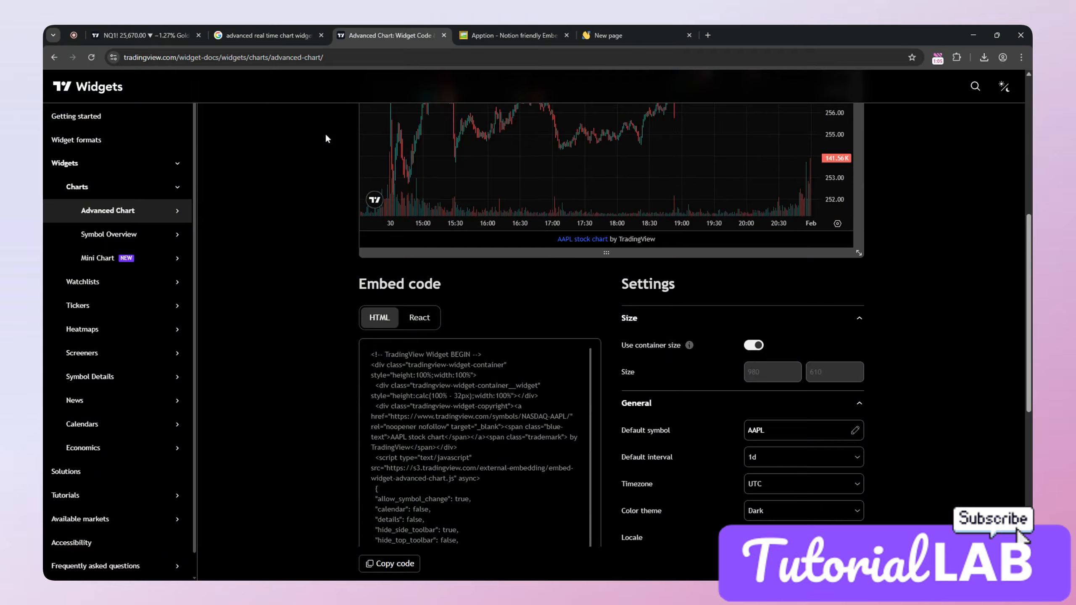
scroll(320, 138, down, 2)
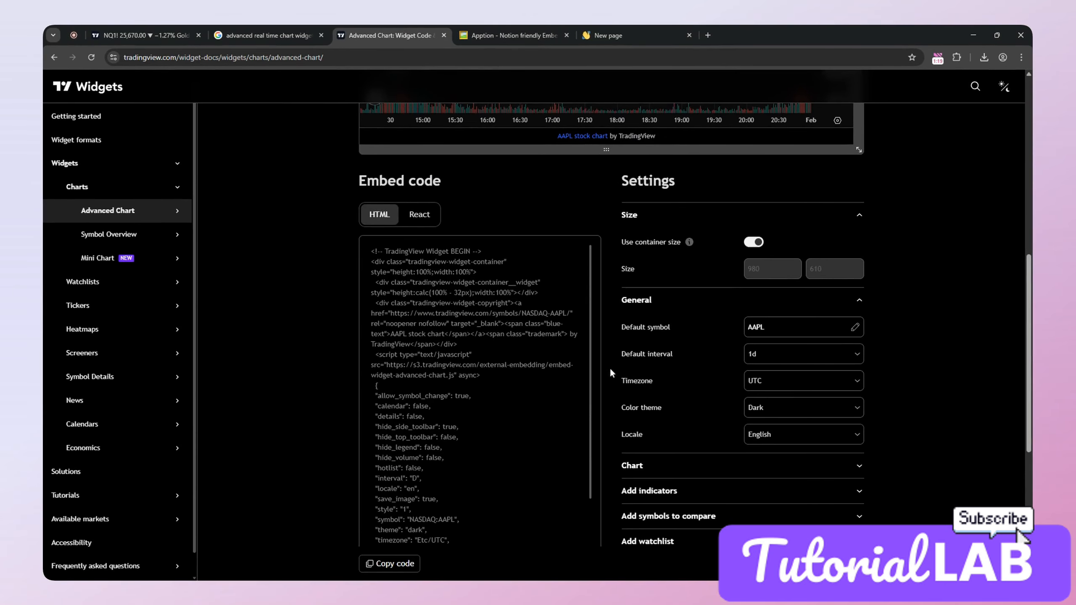
scroll(746, 381, down, 1)
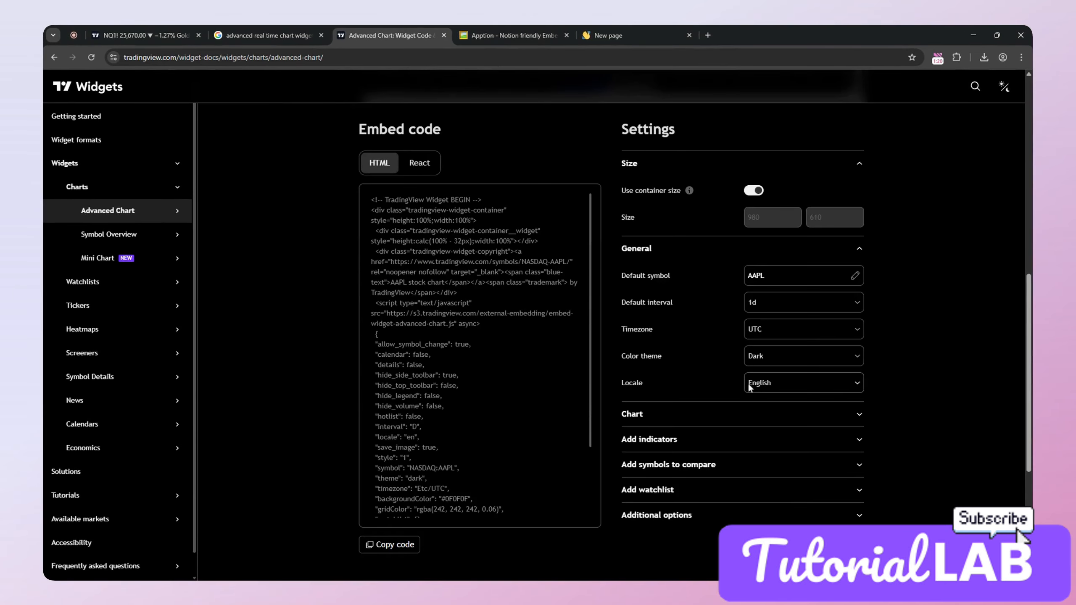
scroll(737, 400, down, 1)
scroll(737, 401, up, 1)
scroll(699, 355, up, 4)
scroll(699, 355, up, 3)
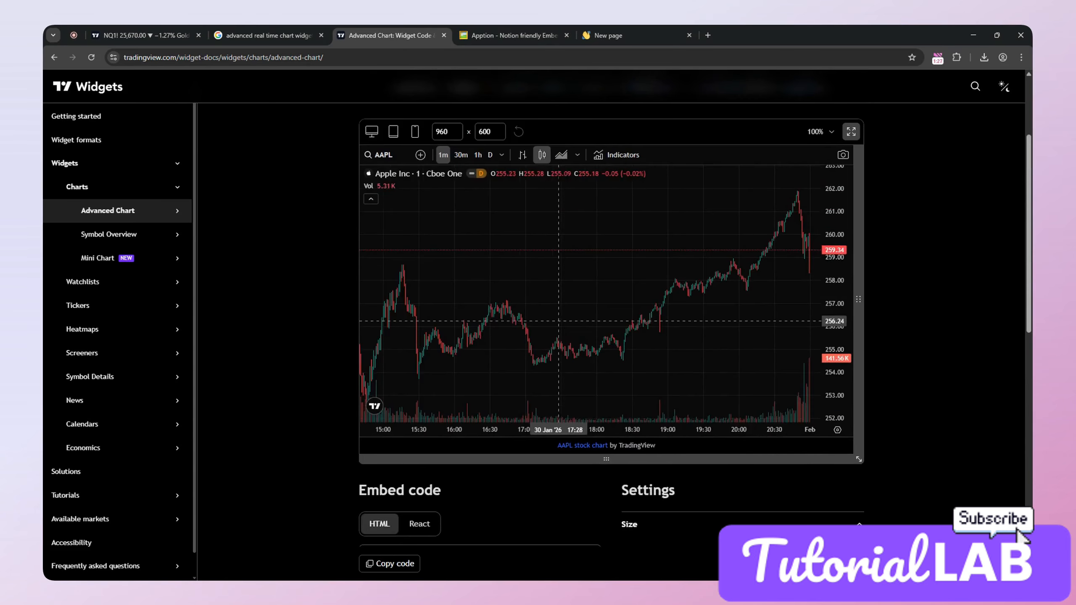
scroll(391, 302, up, 3)
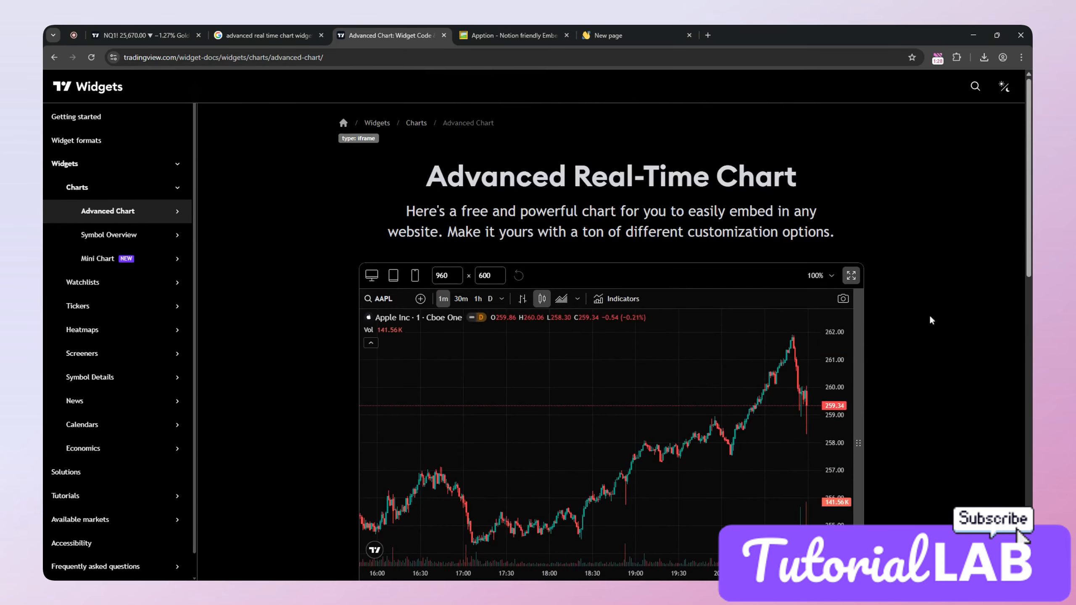
Step: Search the preview chart's symbols for BITCOIN and load it
click(390, 298)
text(BIT)
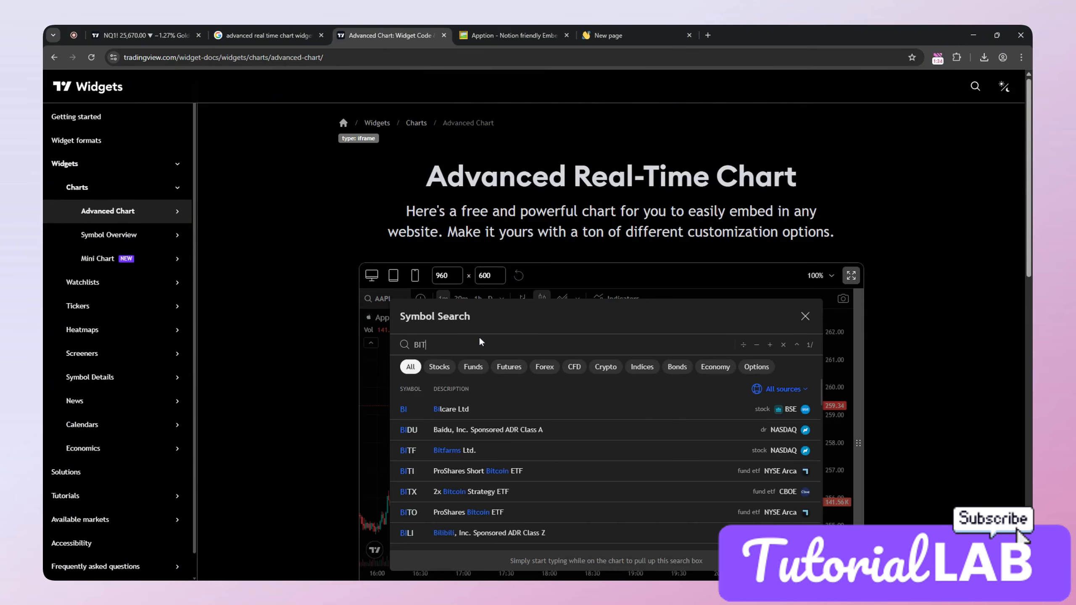
text(COIN)
key(Return)
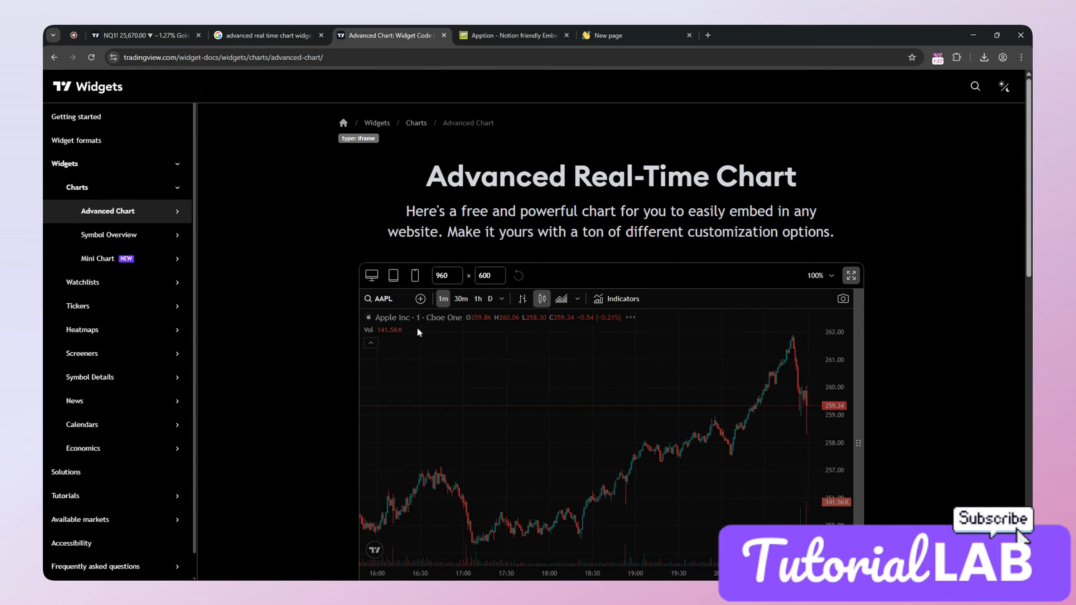
Step: Switch the preview chart's symbol to AAPL by searching for APPLE
click(396, 297)
text(APPLE)
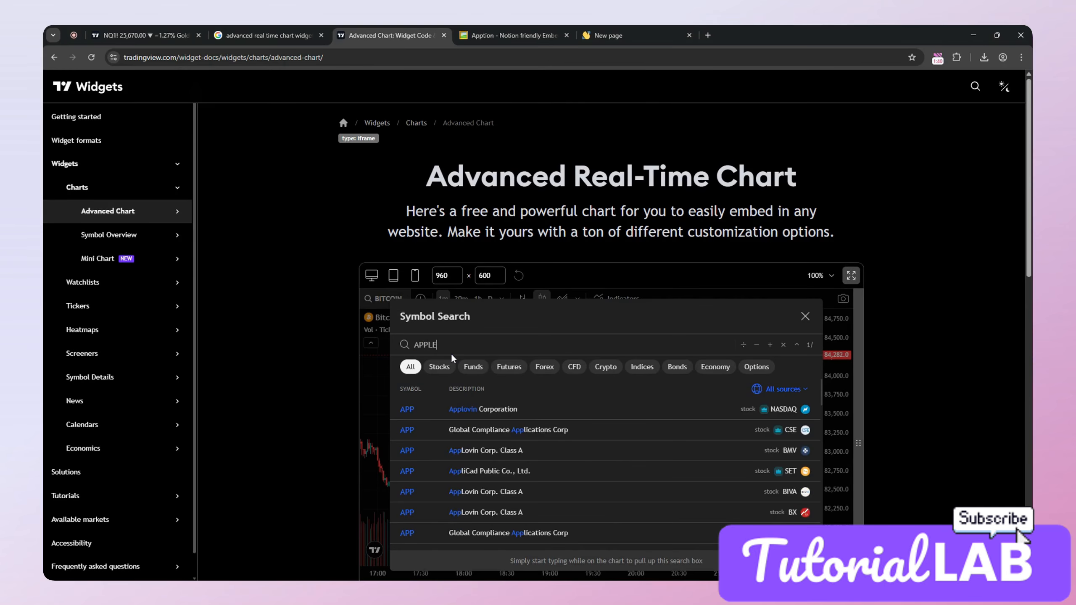
click(419, 408)
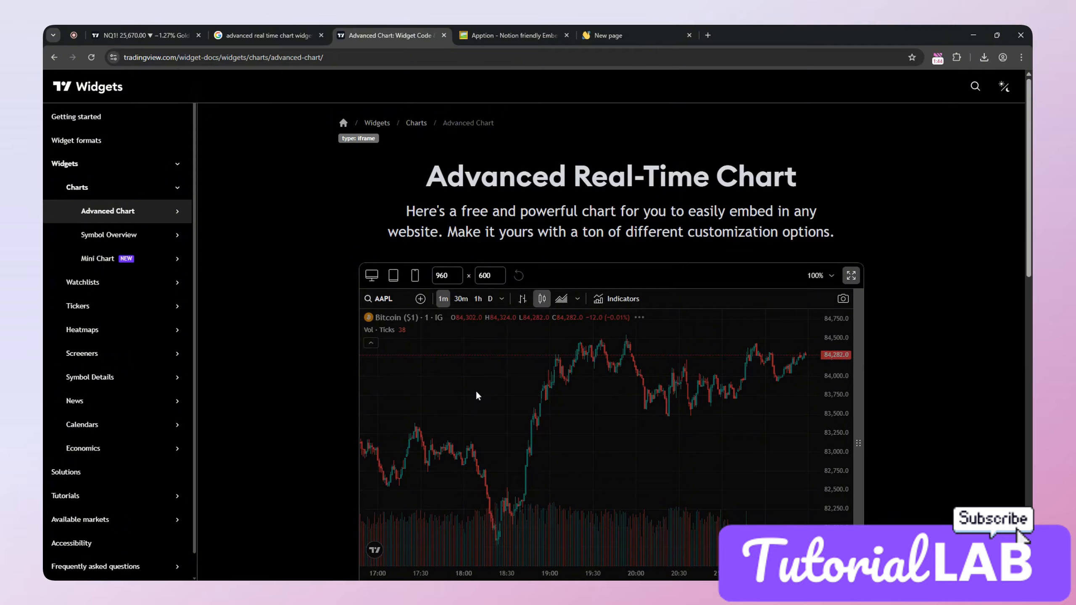
scroll(909, 390, down, 5)
scroll(909, 390, up, 4)
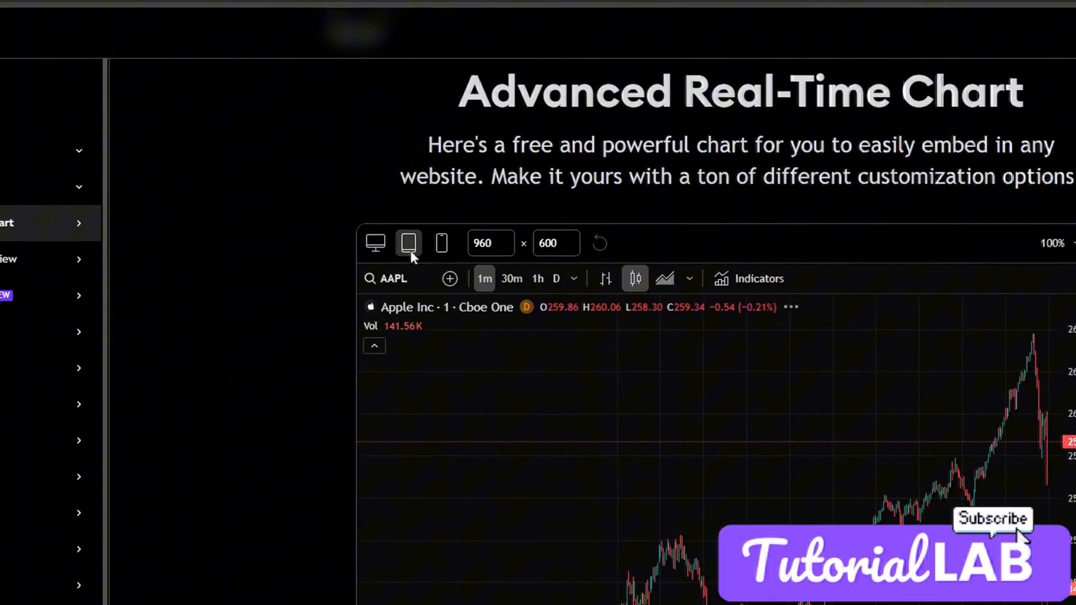
Step: Compare the widget's desktop, tablet and phone previews, ending on the desktop size of 1280 × 720
click(372, 223)
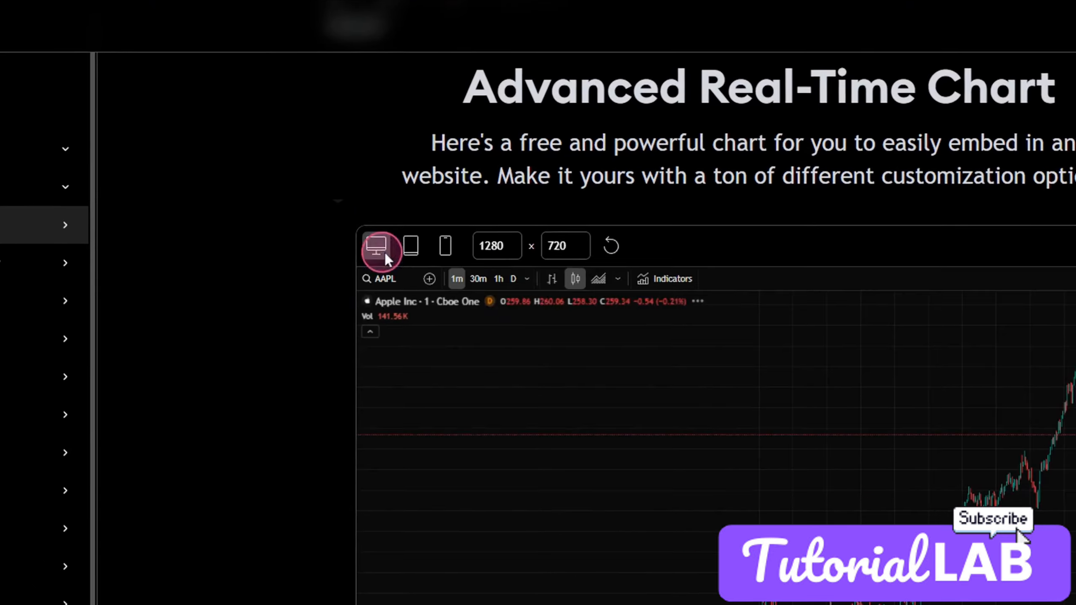
click(408, 249)
click(445, 247)
click(376, 245)
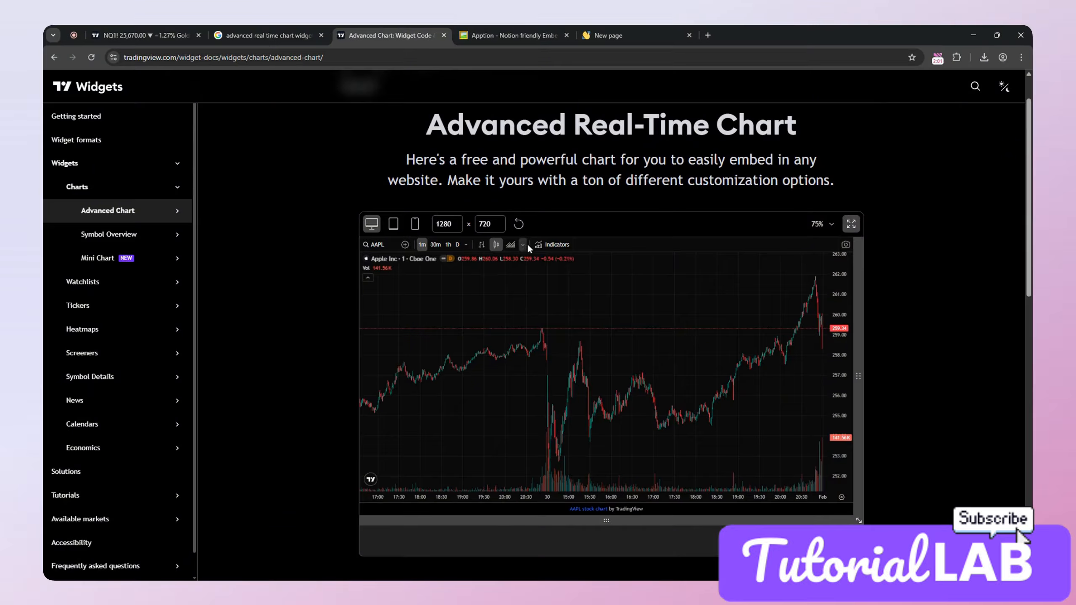
Step: Copy the chart's HTML embed code and paste it as the HTML code of the TradingView Widget embed in Apption
scroll(885, 398, down, 10)
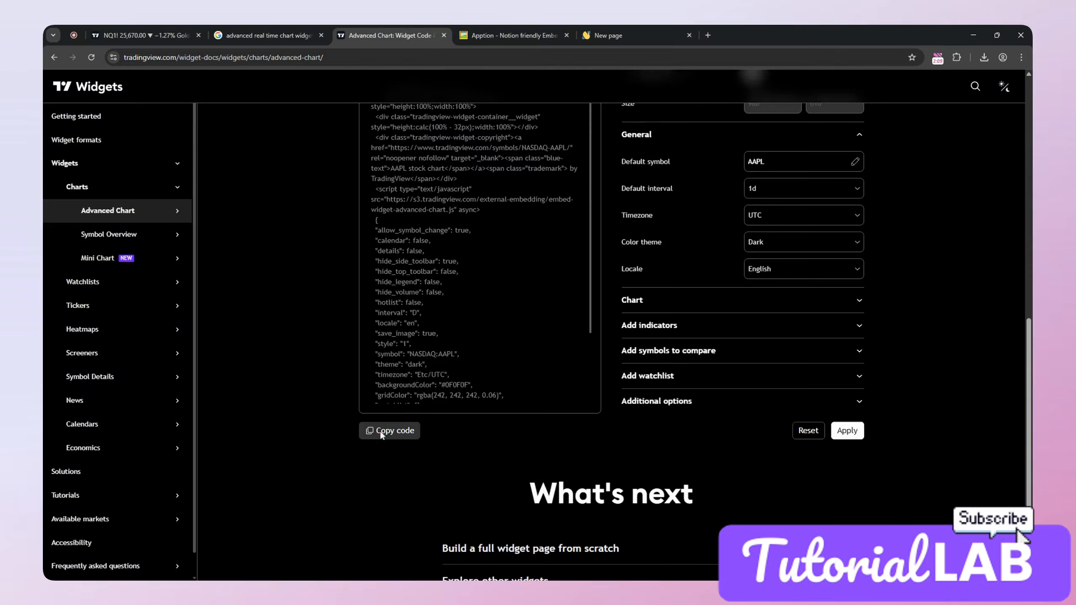
click(390, 434)
click(506, 27)
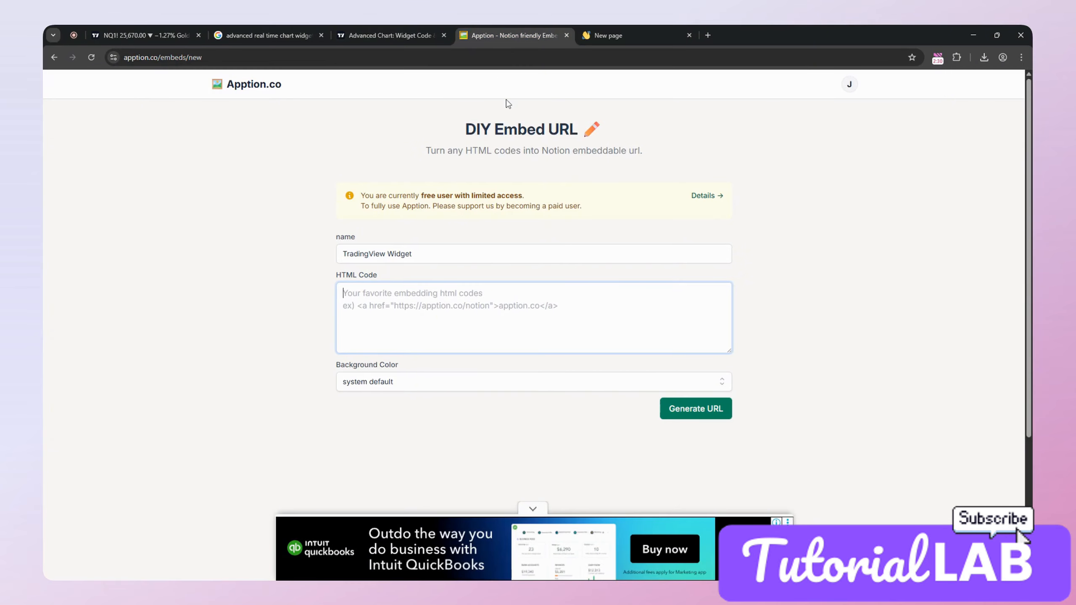
scroll(381, 453, down, 1)
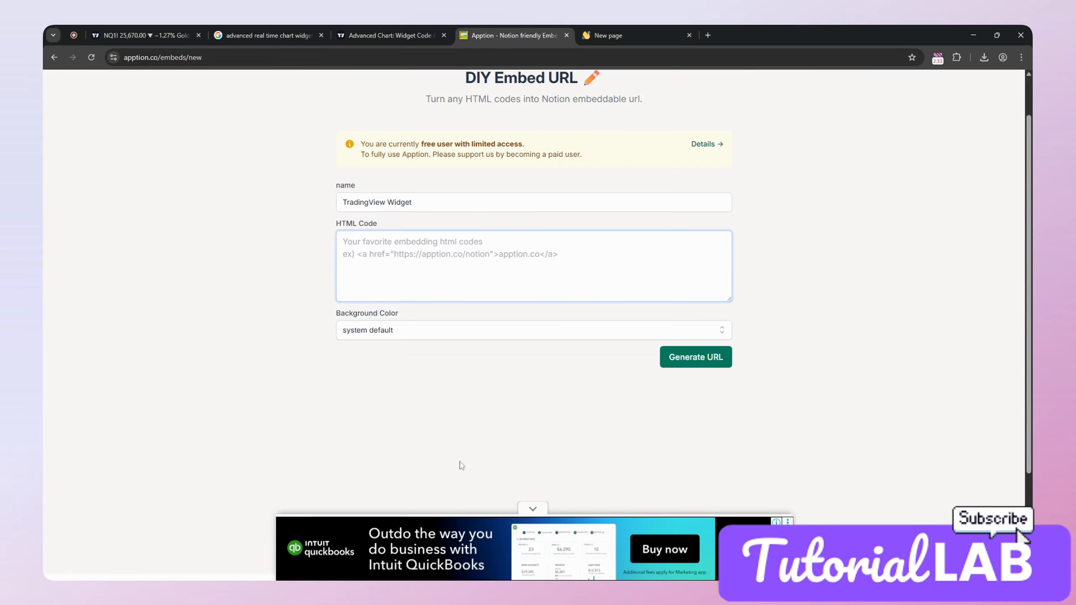
scroll(458, 449, up, 1)
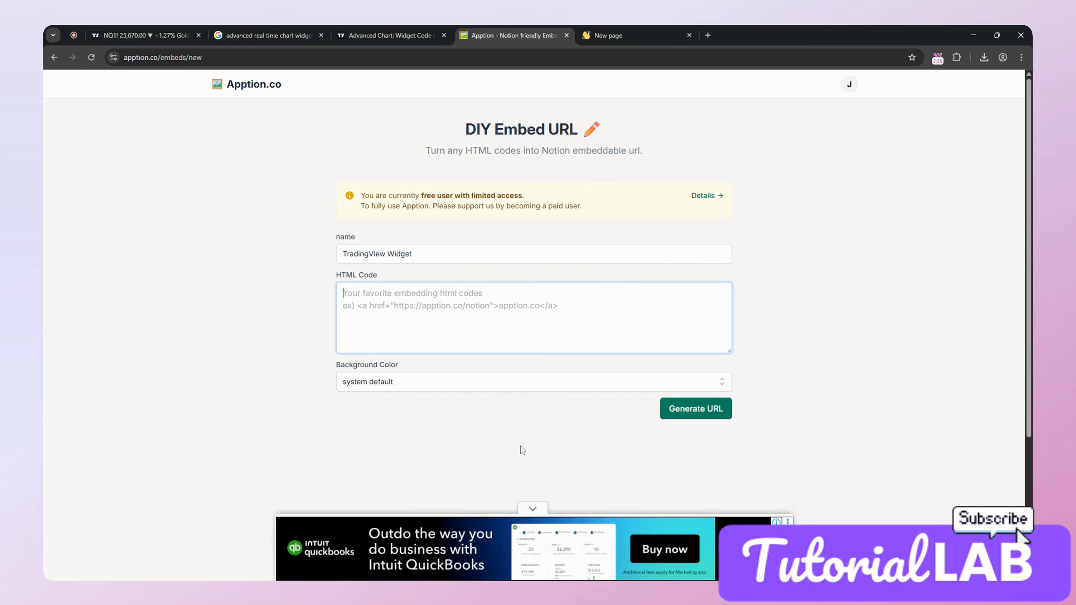
scroll(528, 445, down, 1)
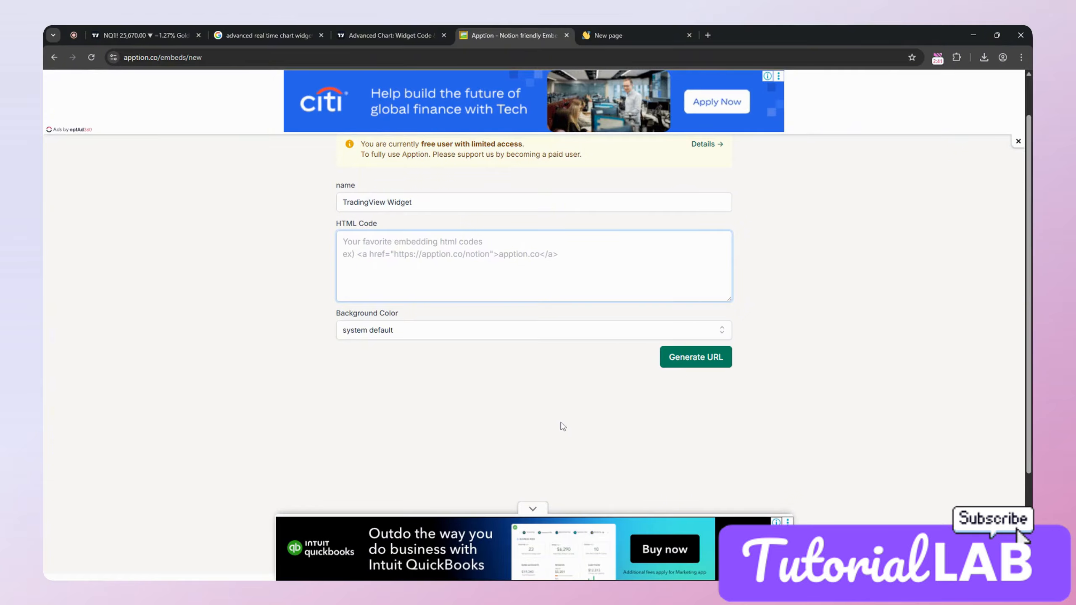
scroll(559, 425, up, 1)
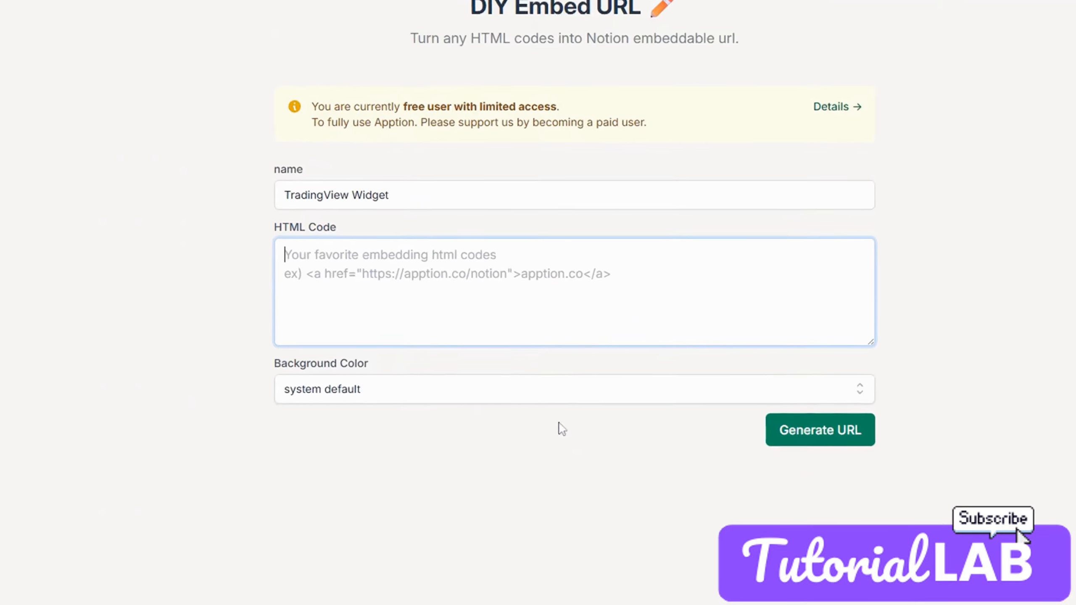
key(ctrl+v)
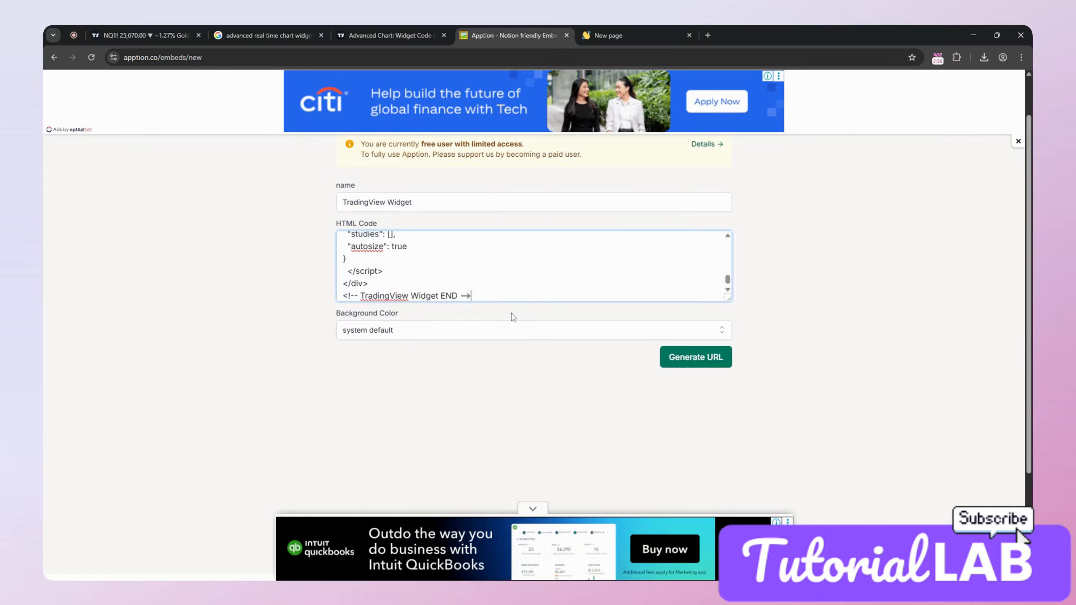
Step: Generate the embed URL for the TradingView Widget and copy it
scroll(593, 365, down, 1)
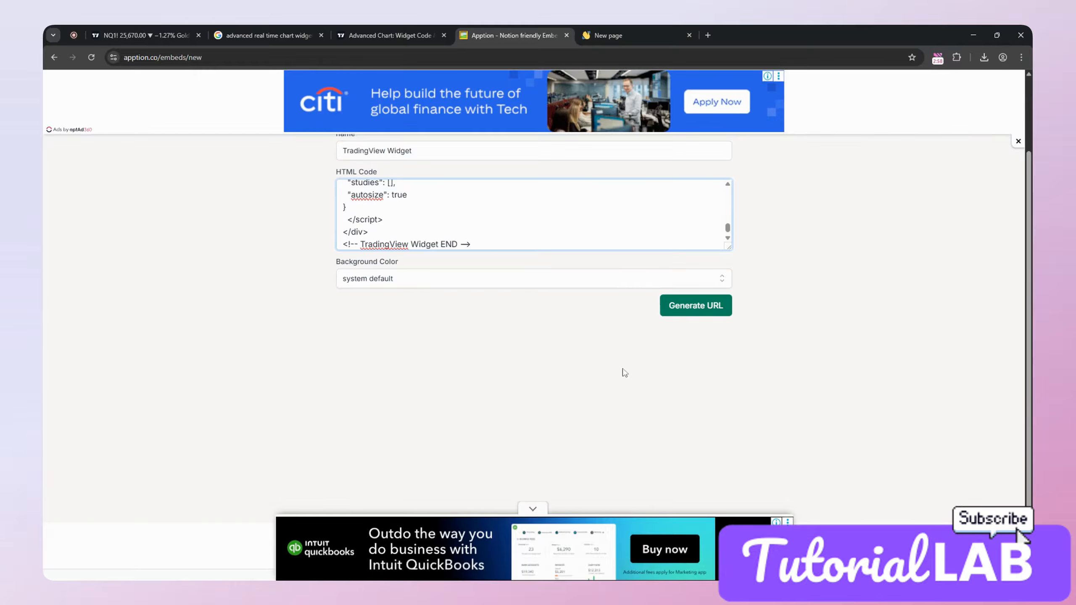
click(695, 306)
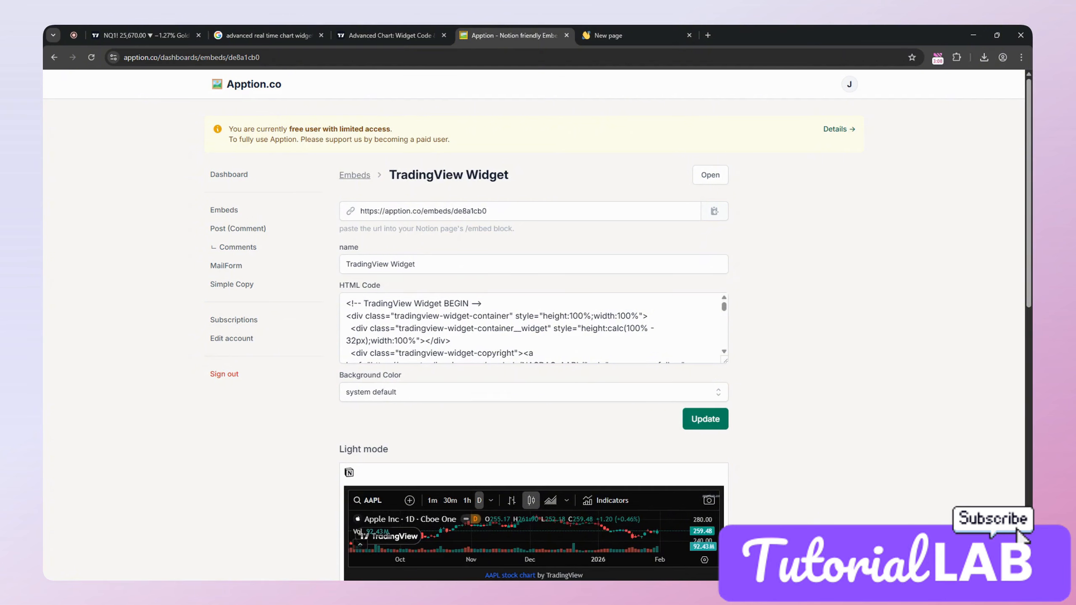
scroll(819, 456, down, 6)
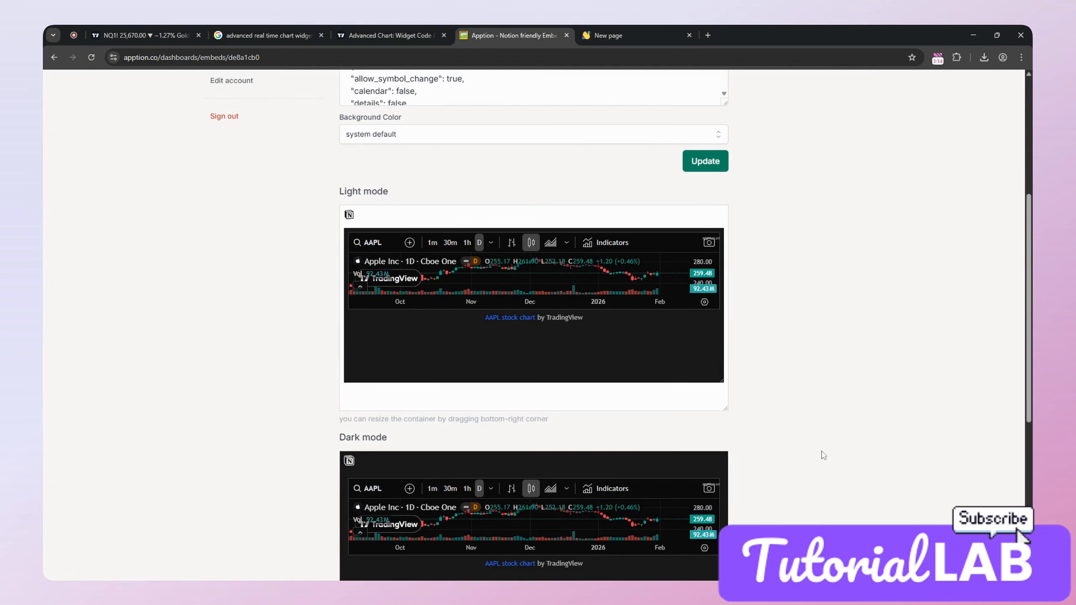
scroll(821, 456, down, 8)
scroll(742, 431, up, 12)
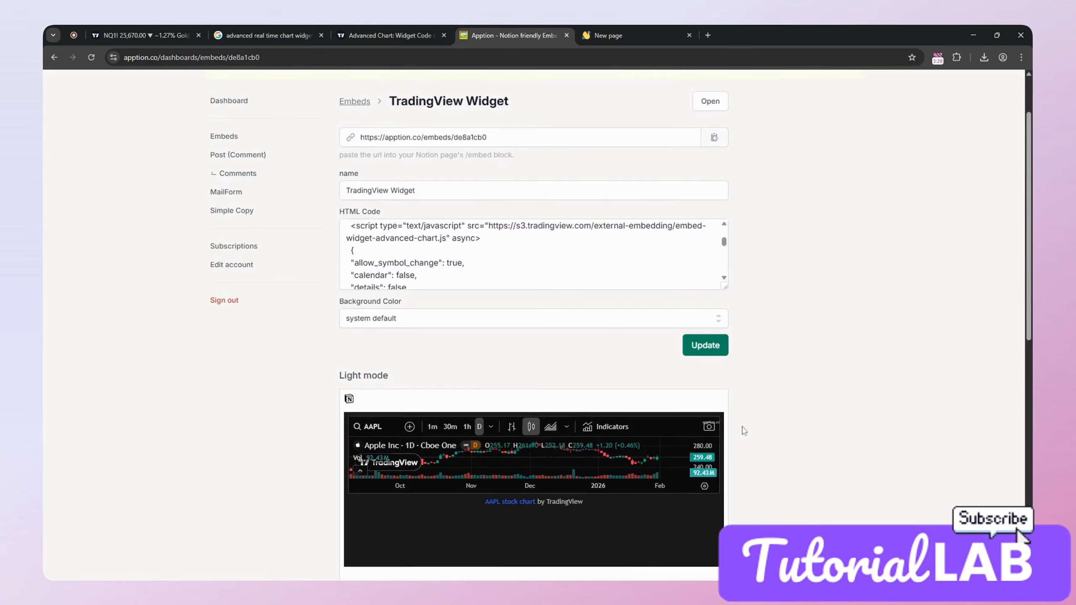
scroll(743, 431, up, 1)
click(529, 189)
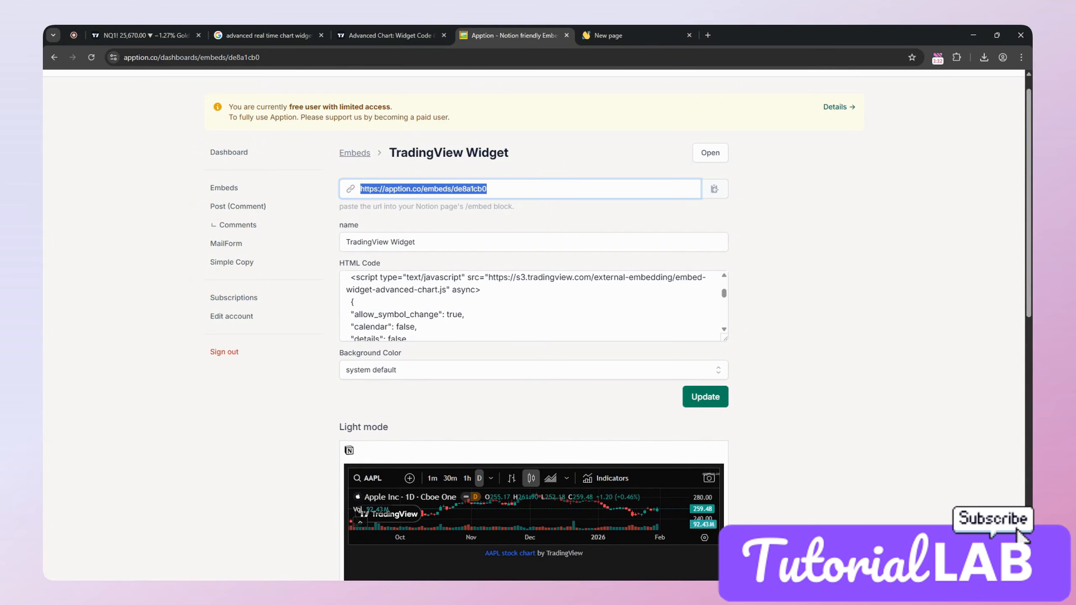
Step: Switch to the new page in Notion and clear the leftover /embed text from its body
click(628, 30)
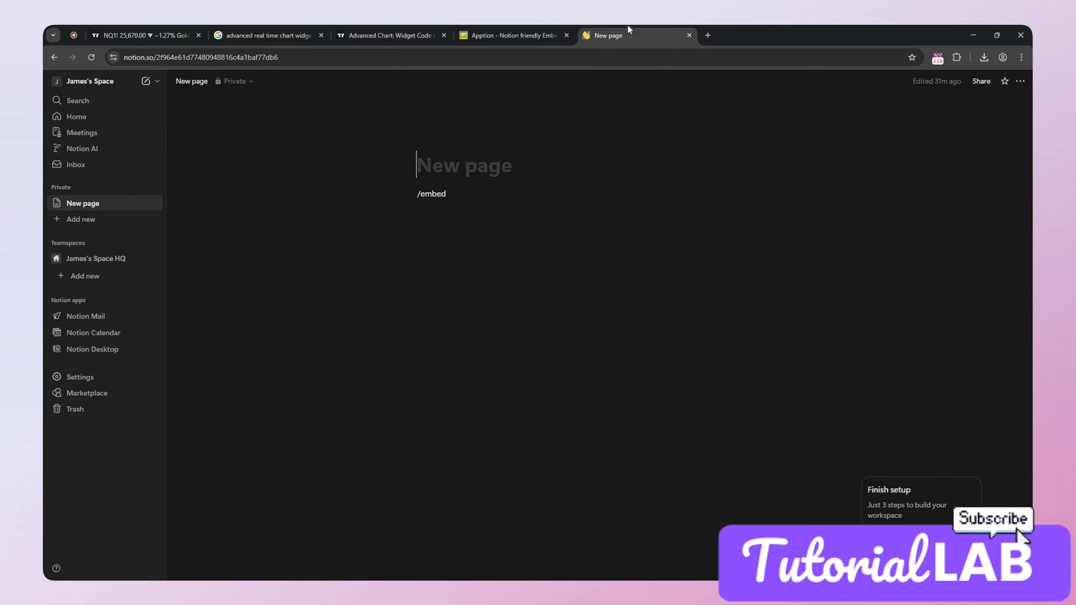
click(466, 193)
key(BackSpace)
key(BackSpace)
key(BackSpace)
key(BackSpace)
key(BackSpace)
key(BackSpace)
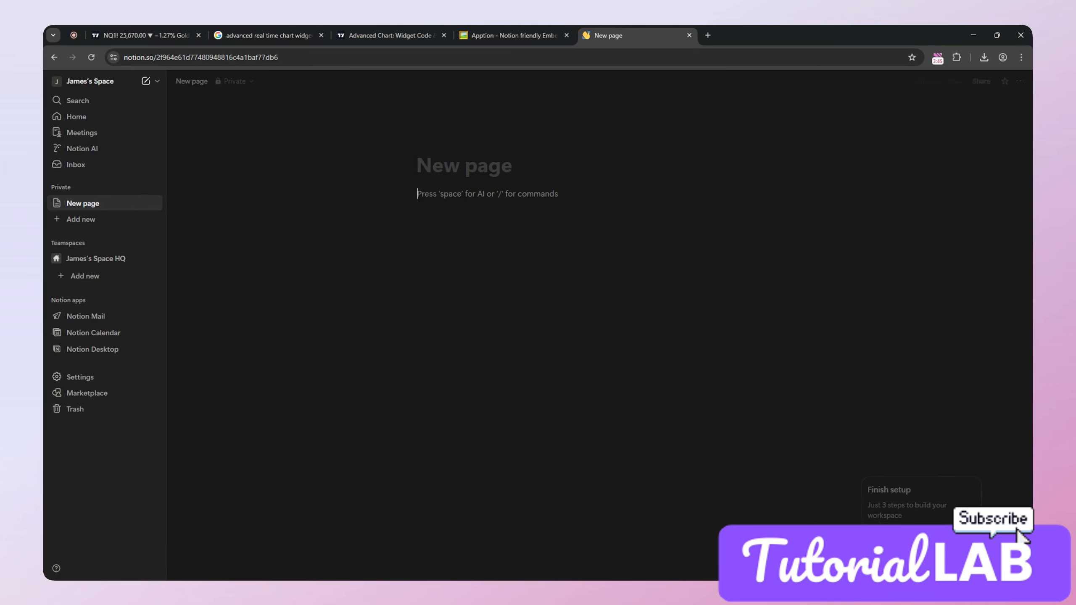
text(/embed)
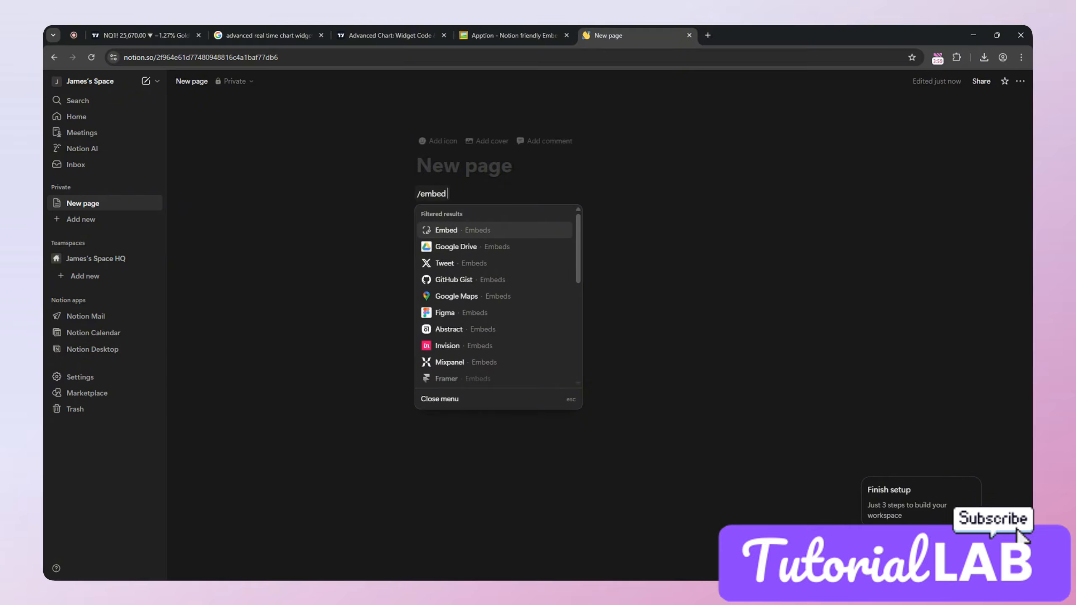
click(492, 231)
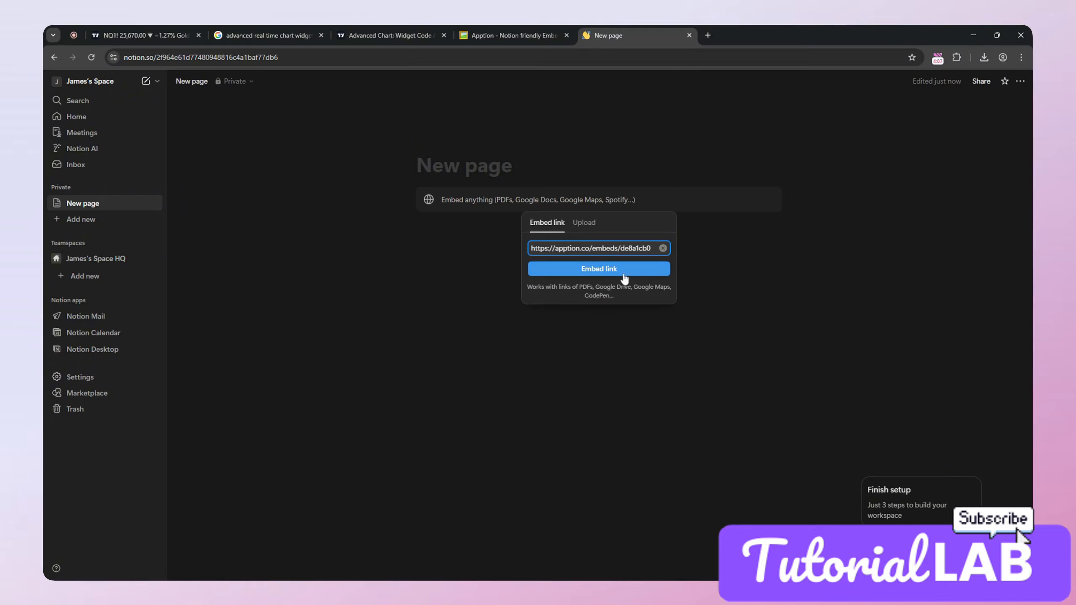
click(614, 271)
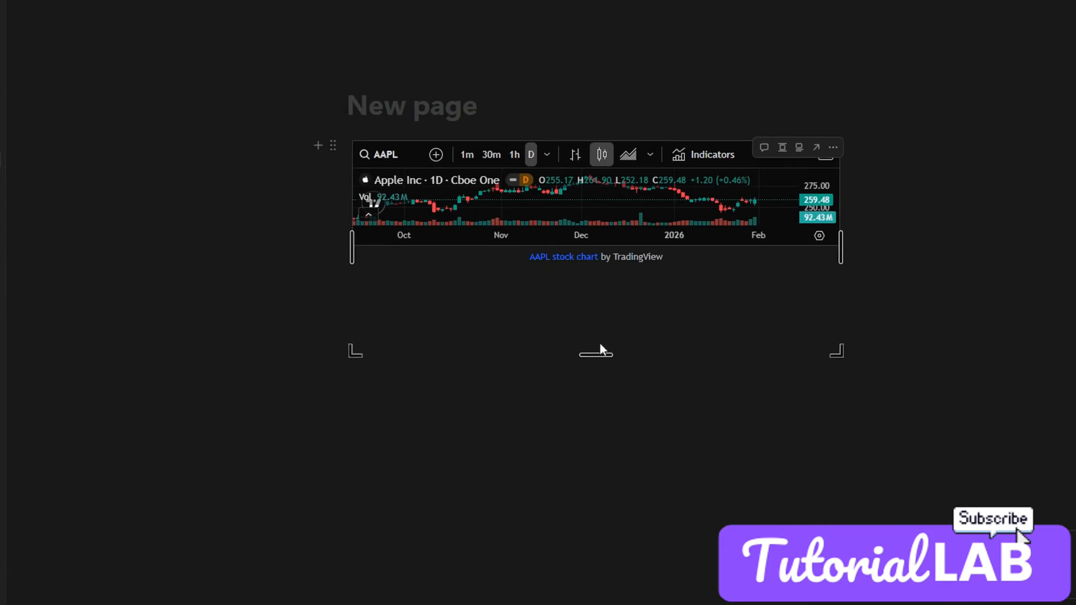
Step: Resize the embedded AAPL chart block on the Notion page
drag(601, 354, 600, 252)
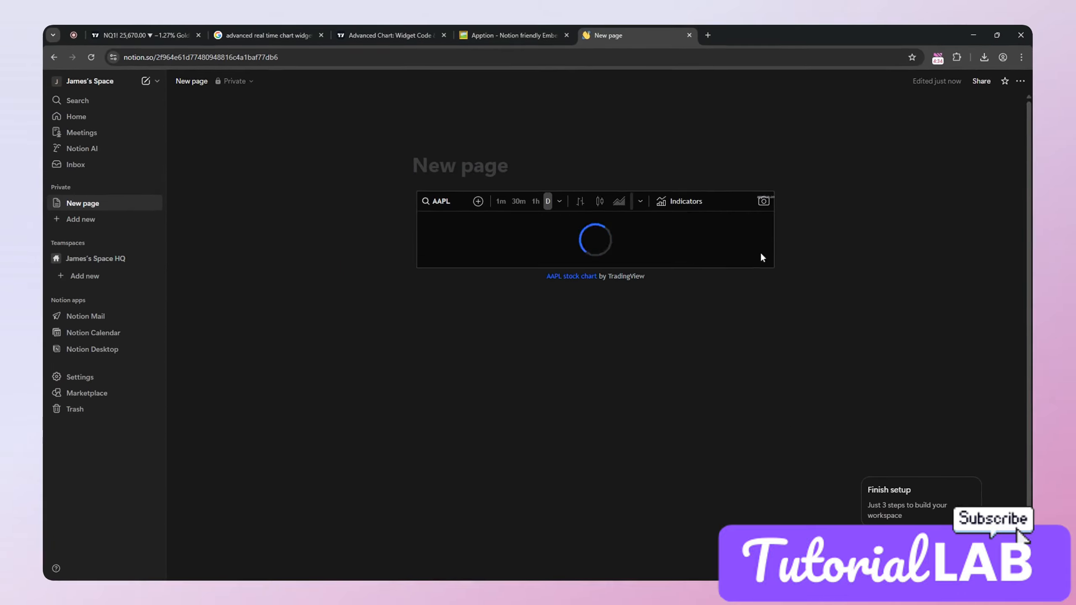
mouse_move(737, 266)
mouse_down()
mouse_move(715, 265)
mouse_move(724, 258)
mouse_up()
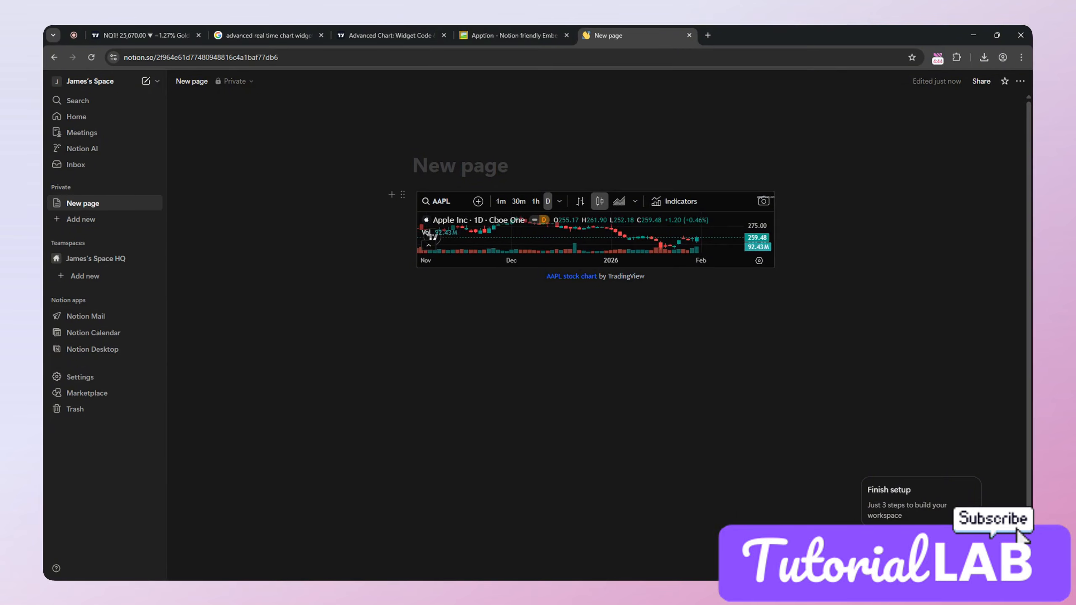
mouse_move(493, 274)
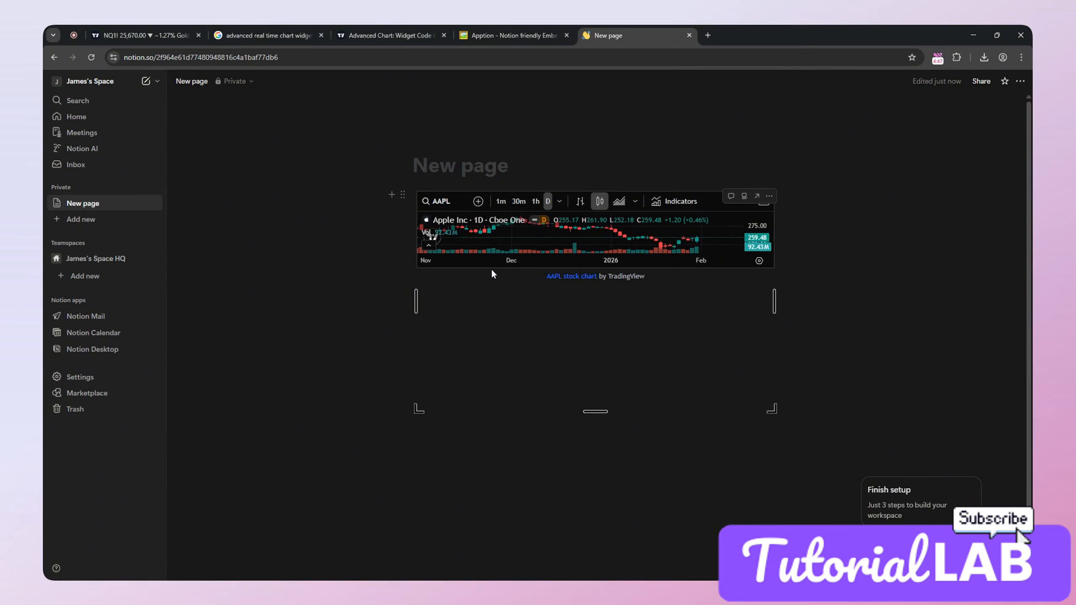